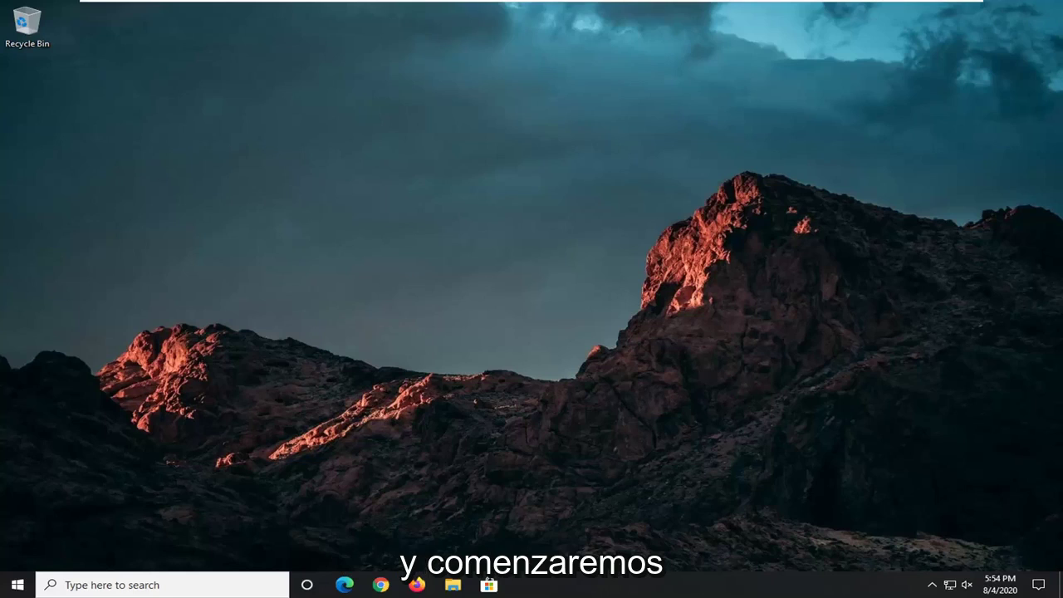
Step: In maximized Chrome, open the 'Repair the .NET Framework' docs page and download NetFxRepairTool.exe
{"action": "left_click", "coordinate": [380, 585]}
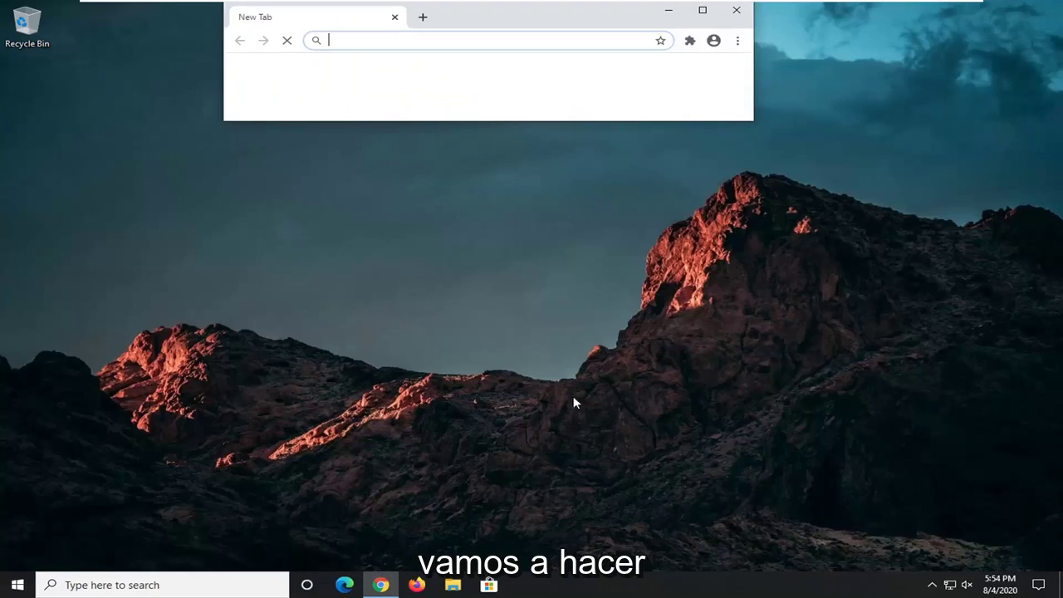
{"action": "left_click", "coordinate": [702, 10]}
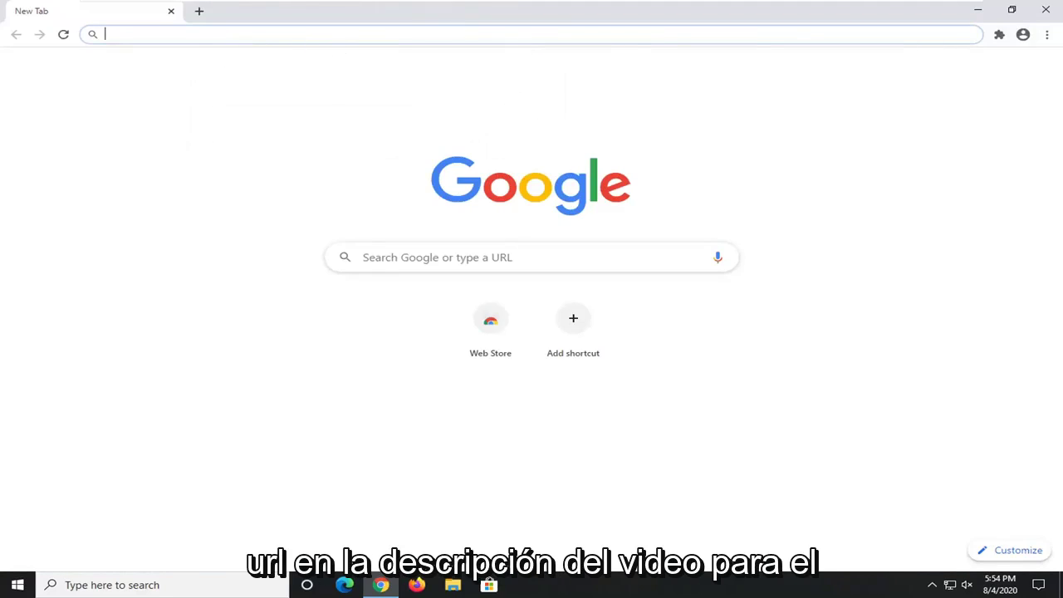
{"action": "right_click", "coordinate": [315, 34]}
{"action": "left_click", "coordinate": [346, 121]}
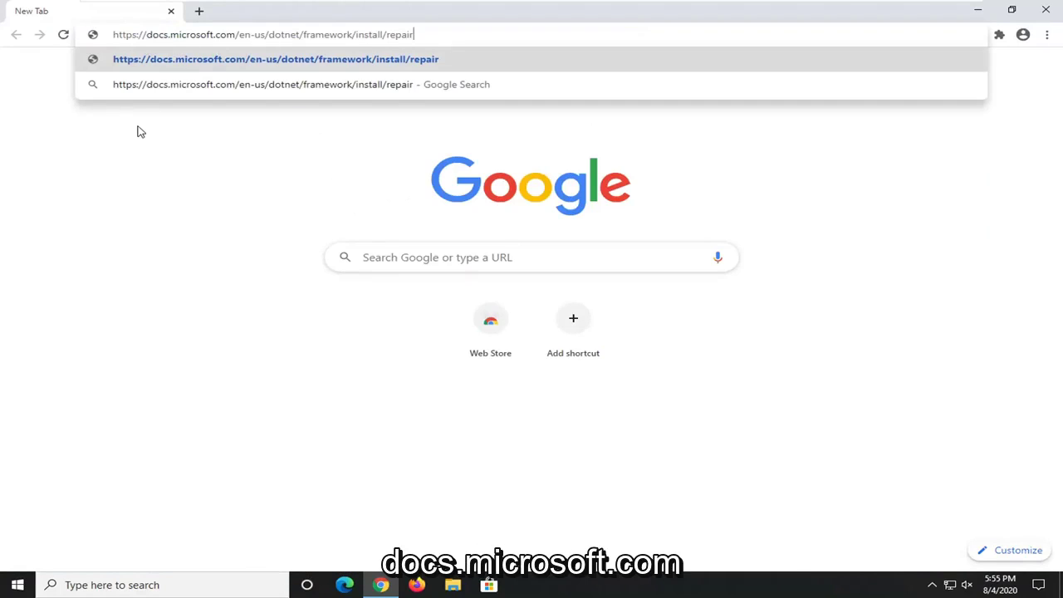
{"action": "key", "text": "Return"}
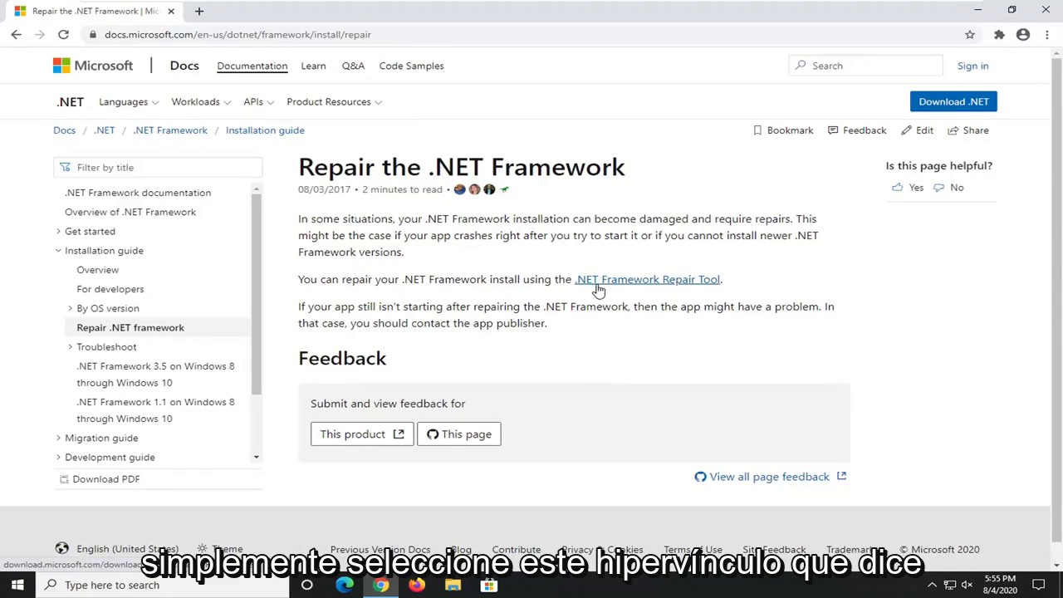
{"action": "left_click", "coordinate": [669, 287]}
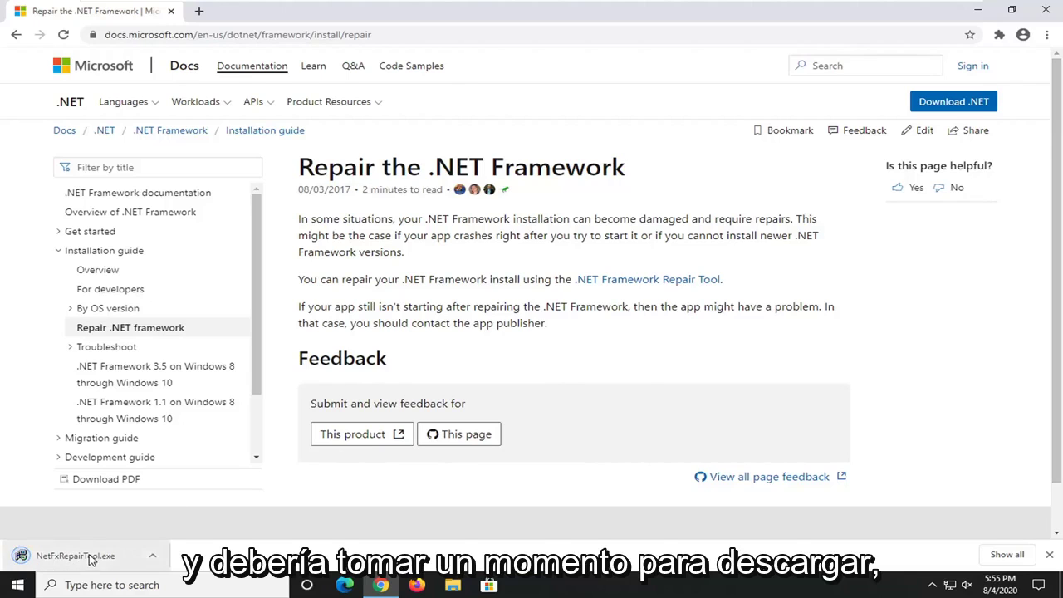
Step: Run NetFxRepairTool.exe, accept its license, and apply the recommended Windows Installer fixes
{"action": "left_click", "coordinate": [91, 559]}
{"action": "left_click", "coordinate": [977, 10]}
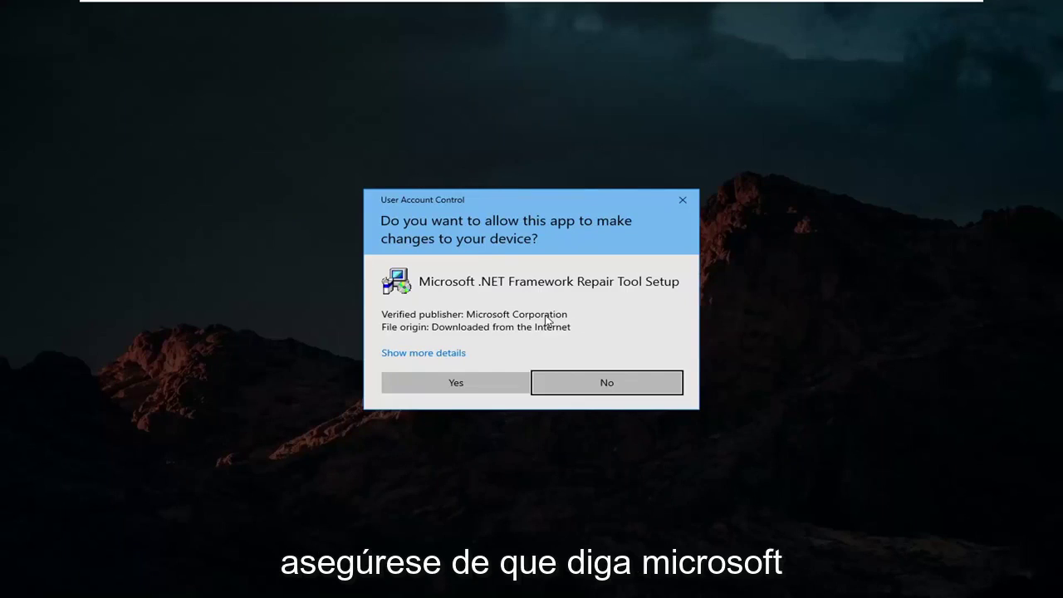
{"action": "left_click", "coordinate": [465, 383]}
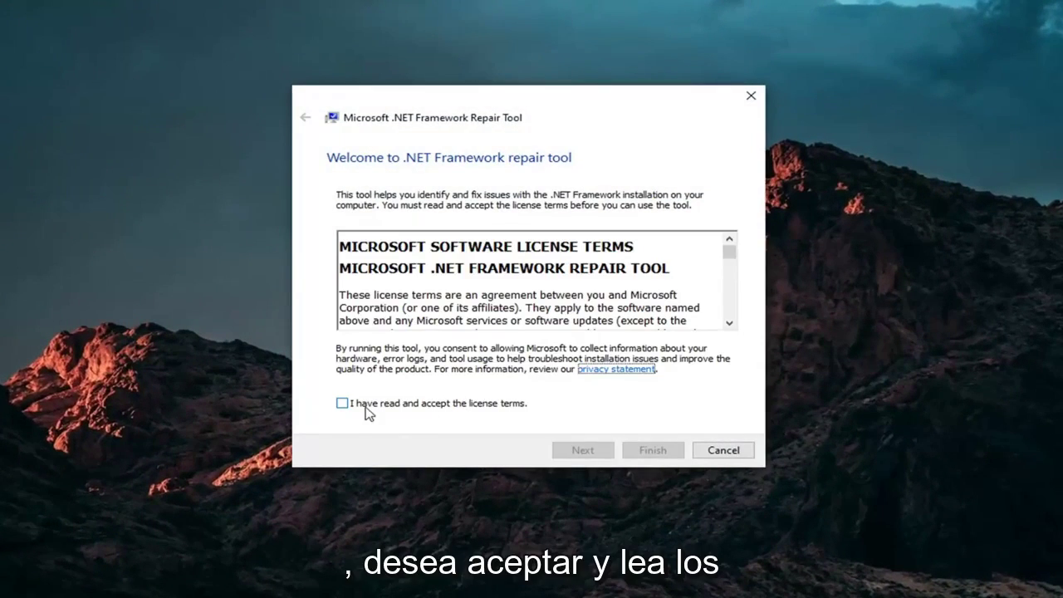
{"action": "left_click", "coordinate": [365, 406]}
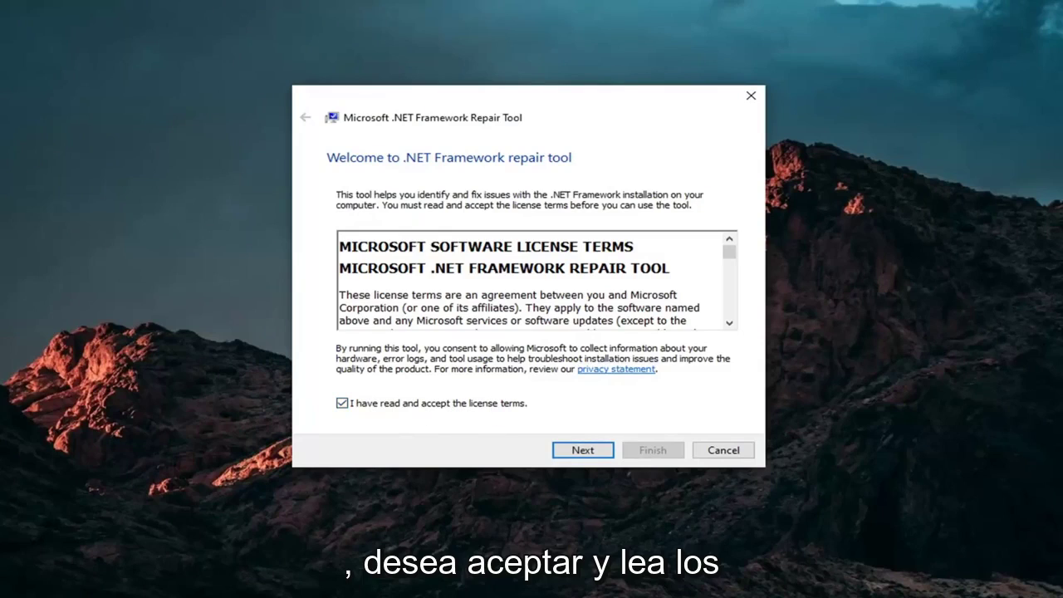
{"action": "left_click", "coordinate": [591, 452]}
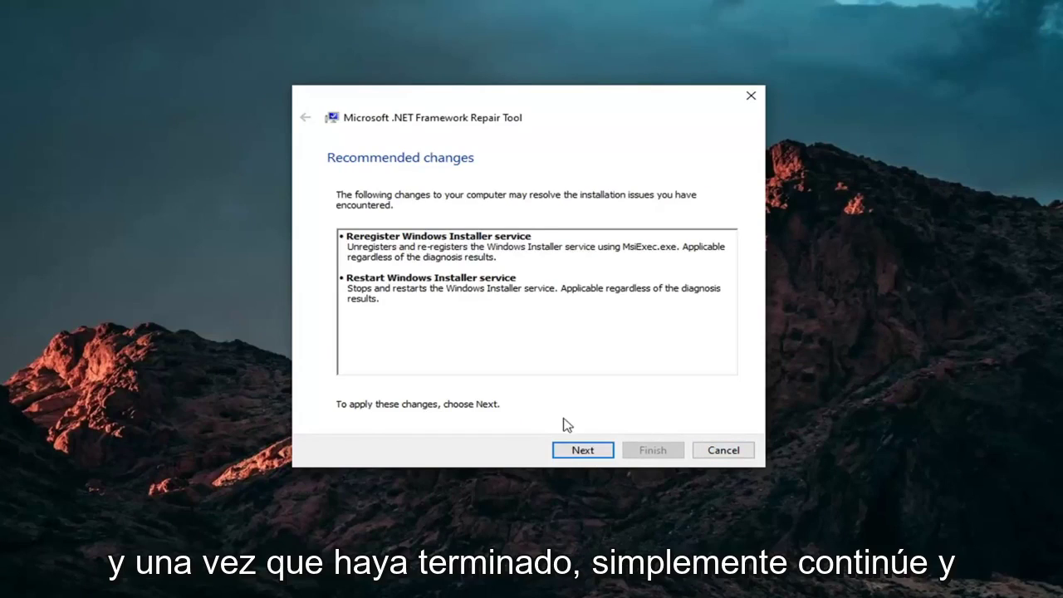
{"action": "left_click", "coordinate": [579, 455]}
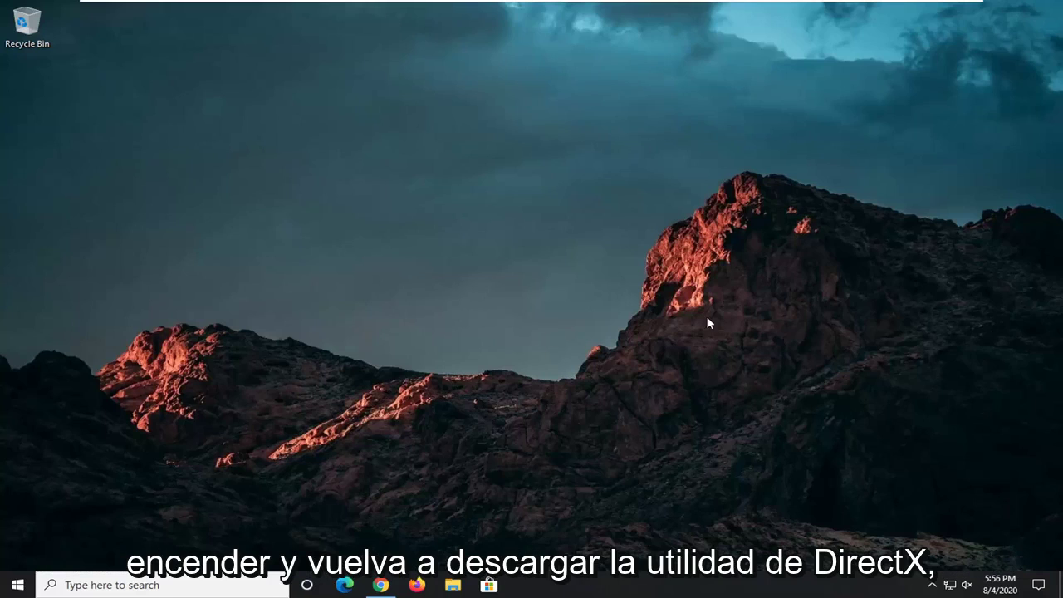
Step: Search the web for 'directx downl' and open the DirectX End-User Runtime result
{"action": "mouse_move", "coordinate": [380, 588]}
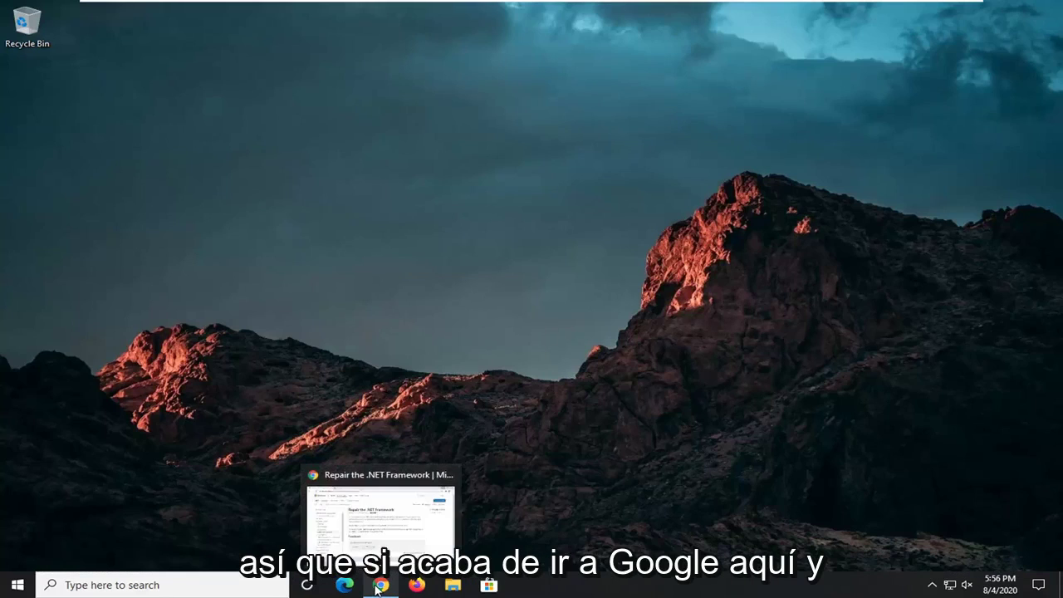
{"action": "left_click", "coordinate": [382, 514]}
{"action": "left_click", "coordinate": [282, 34]}
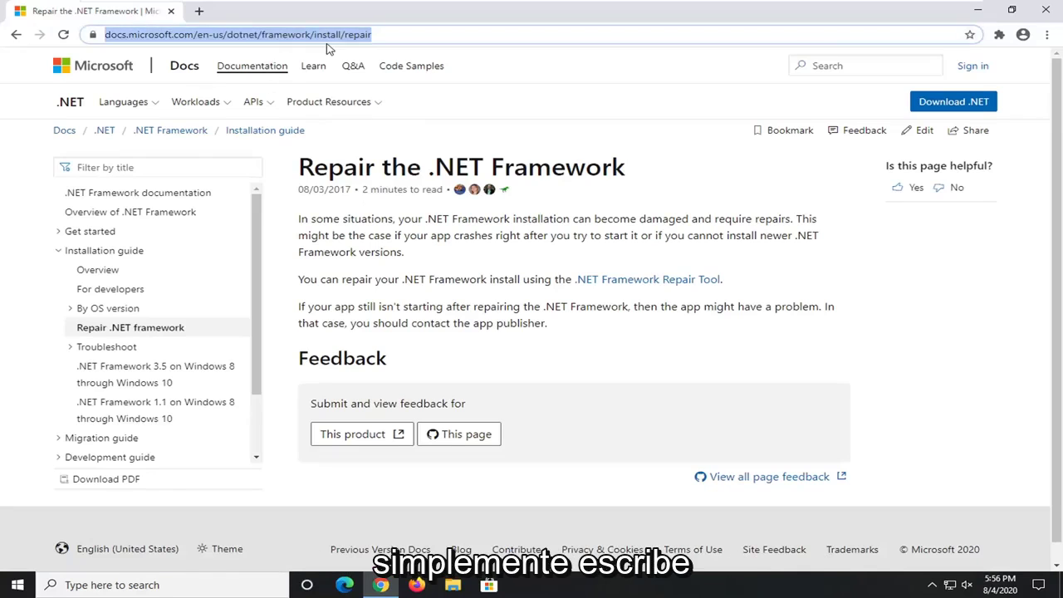
{"action": "type", "text": "direct"}
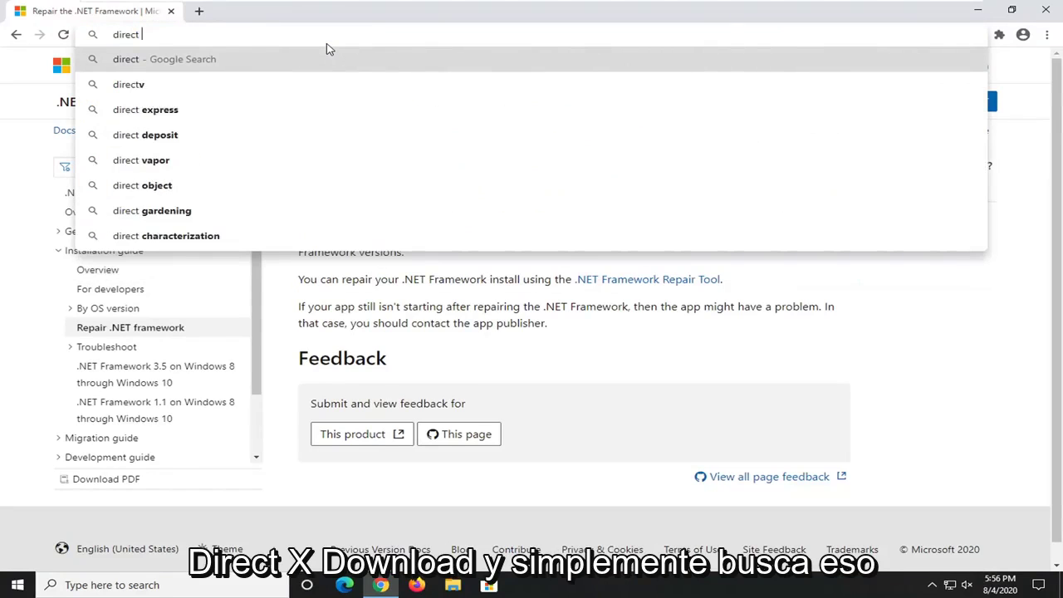
{"action": "type", "text": "x downl"}
{"action": "key", "text": "Return"}
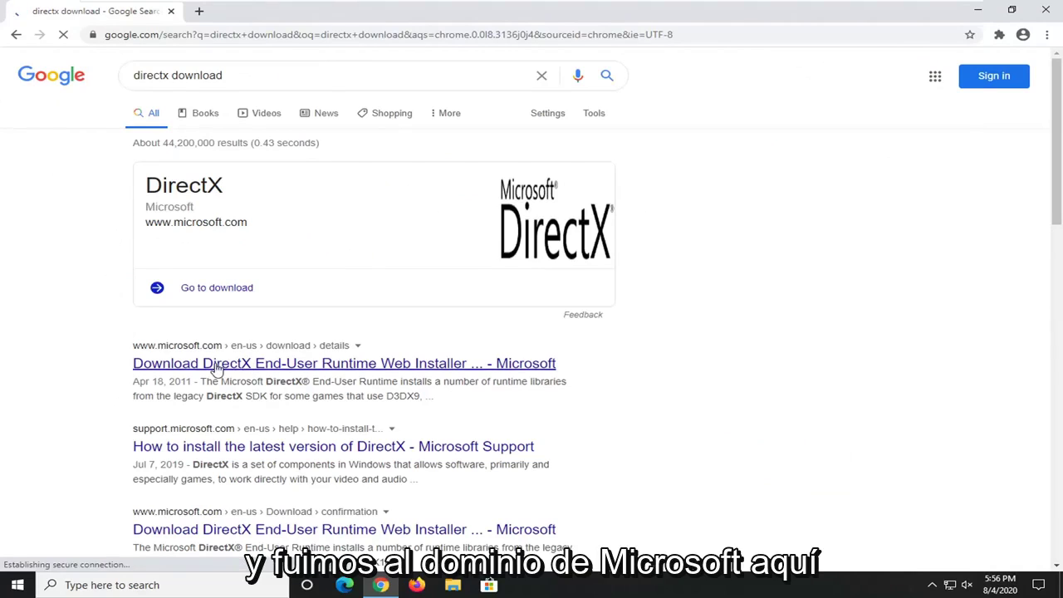
{"action": "left_click", "coordinate": [253, 365]}
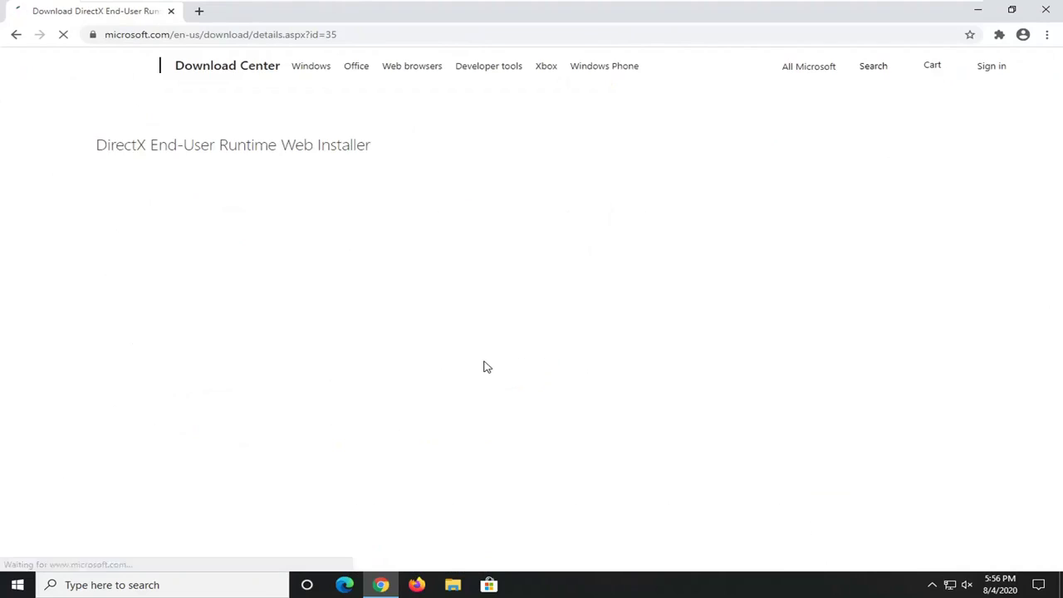
Step: Download the DirectX End-User Runtime Web Installer and run dxwebsetup.exe
{"action": "scroll", "coordinate": [529, 434], "scroll_direction": "down", "scroll_amount": 2}
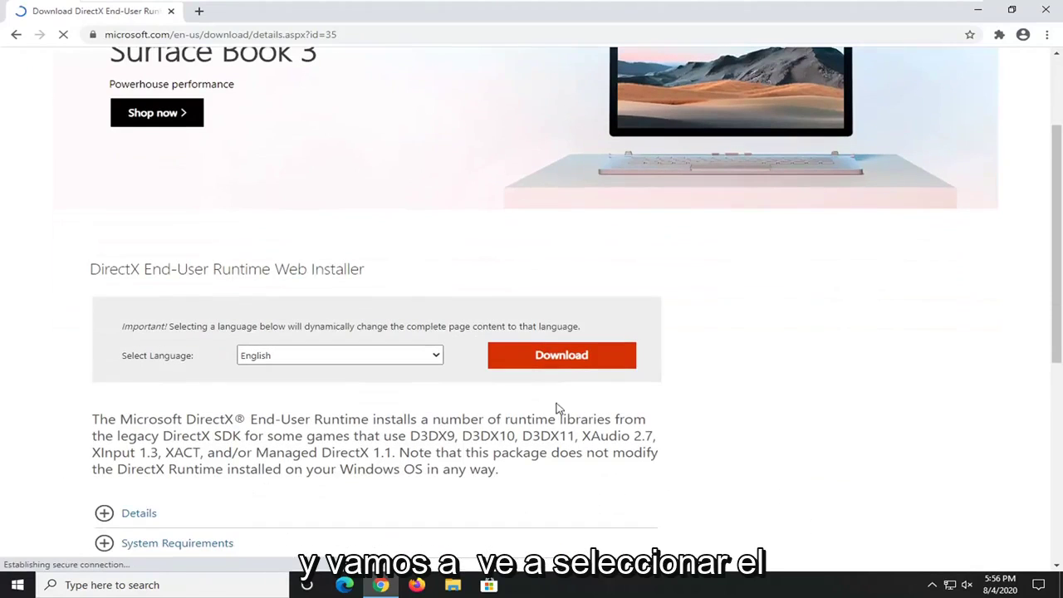
{"action": "left_click", "coordinate": [554, 356]}
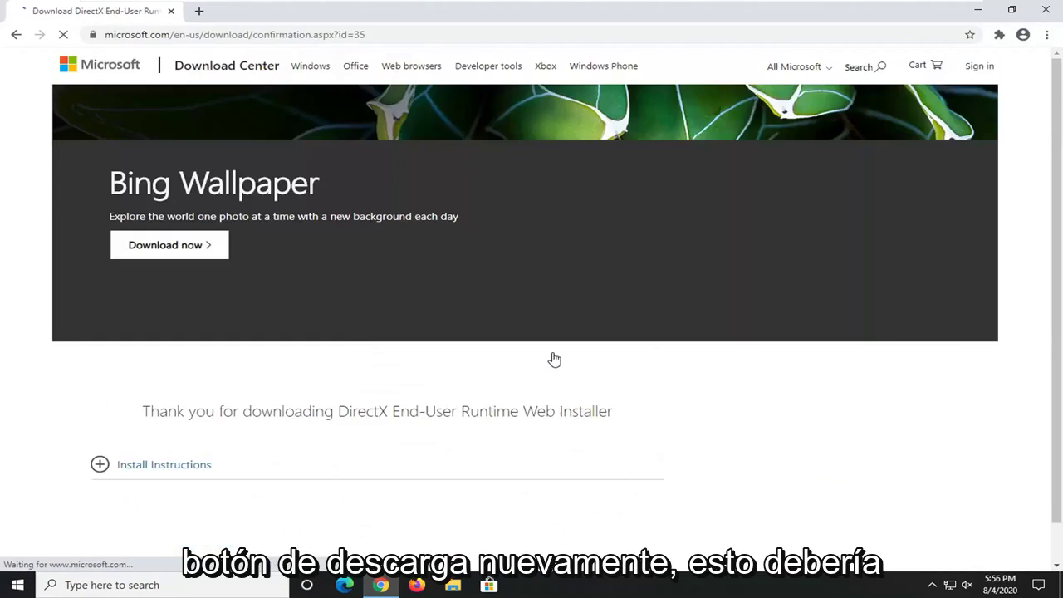
{"action": "scroll", "coordinate": [487, 351], "scroll_direction": "down", "scroll_amount": 2}
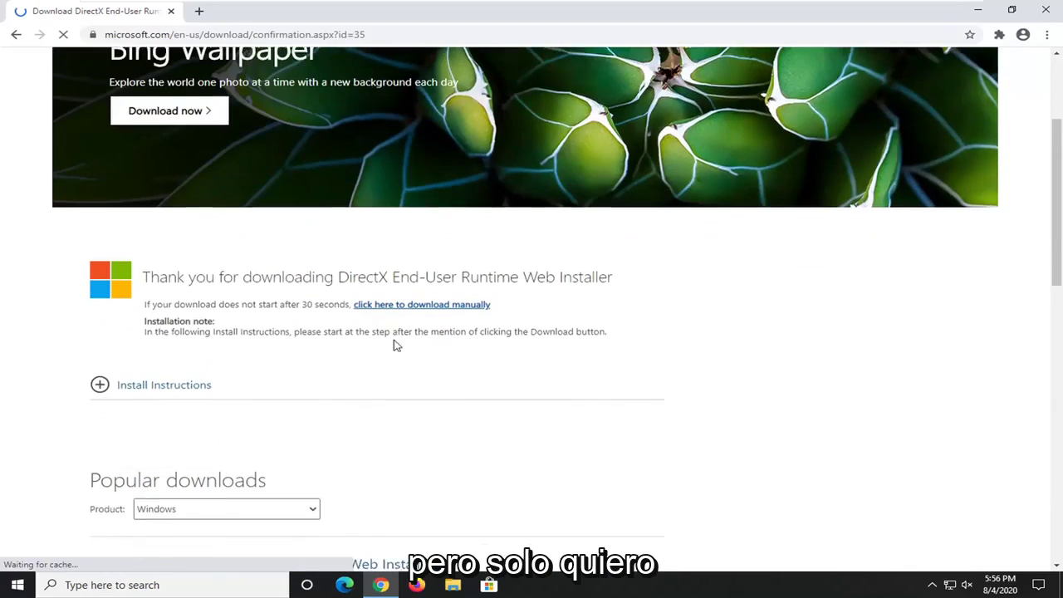
{"action": "scroll", "coordinate": [383, 347], "scroll_direction": "down", "scroll_amount": 1}
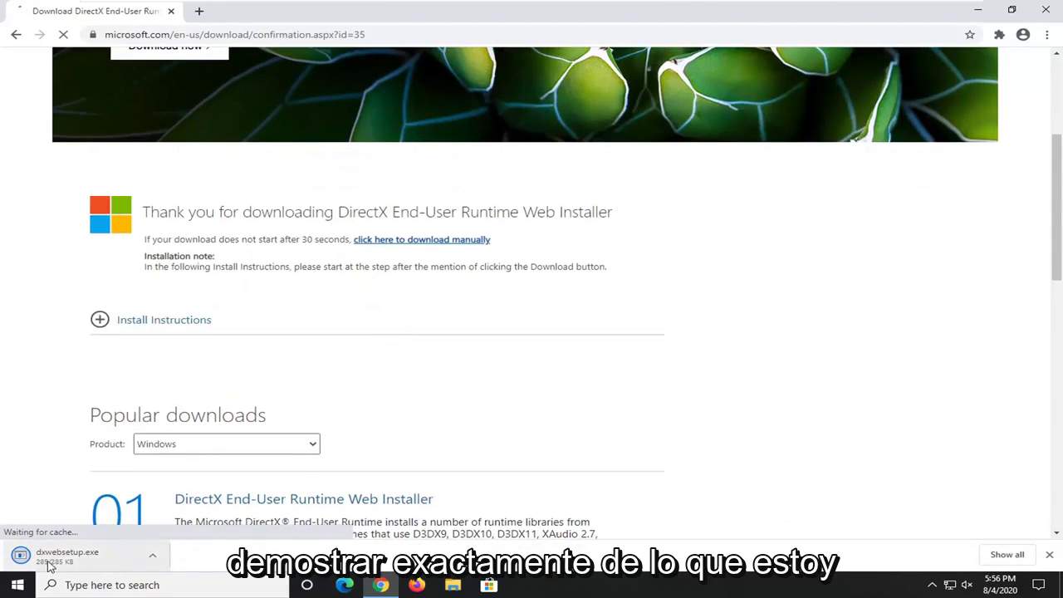
{"action": "left_click", "coordinate": [138, 565]}
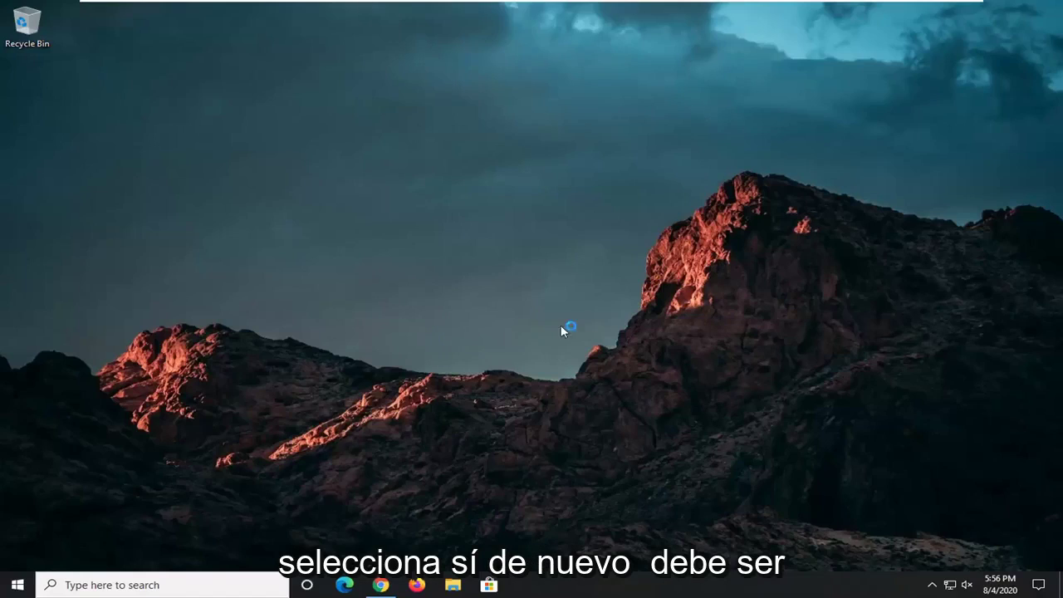
Step: Accept the DirectX license and uncheck 'Install the Bing Bar', reaching the 44.1 MB component list
{"action": "left_click_drag", "start_coordinate": [362, 75], "coordinate": [614, 152]}
{"action": "left_click", "coordinate": [475, 330]}
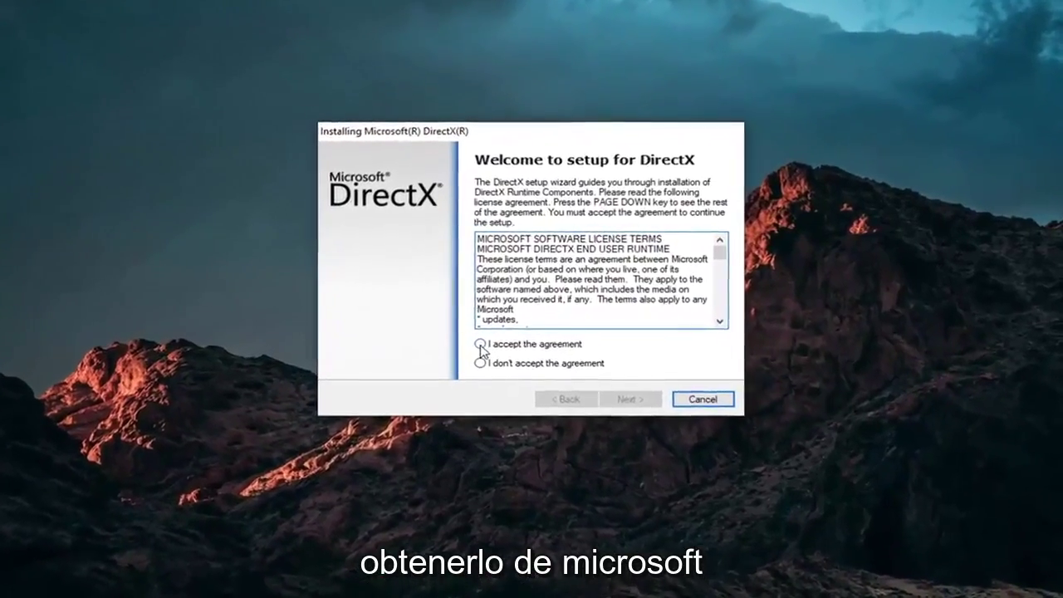
{"action": "left_click", "coordinate": [640, 408]}
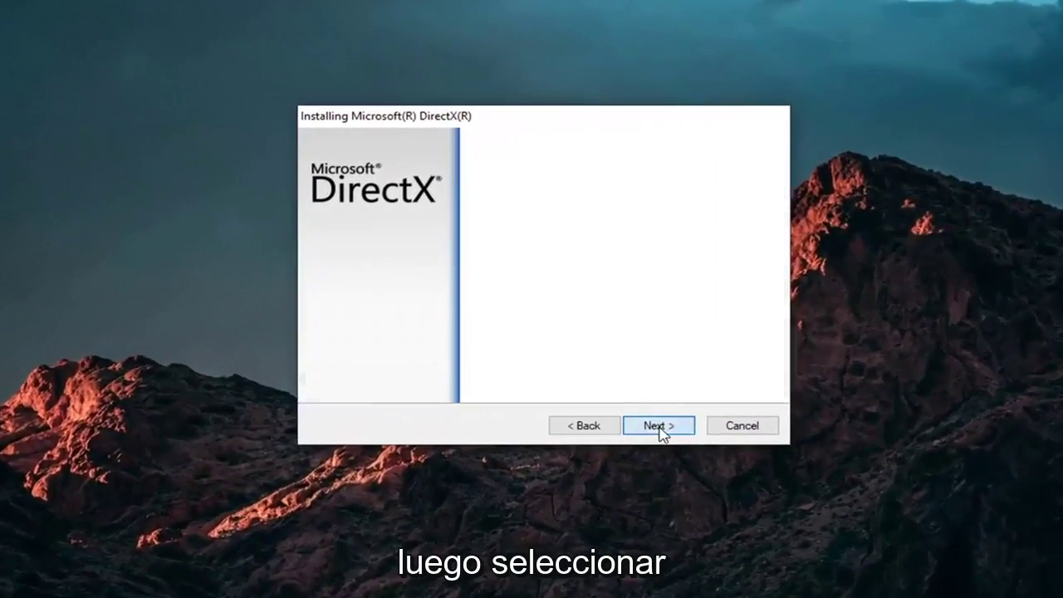
{"action": "left_click", "coordinate": [496, 305]}
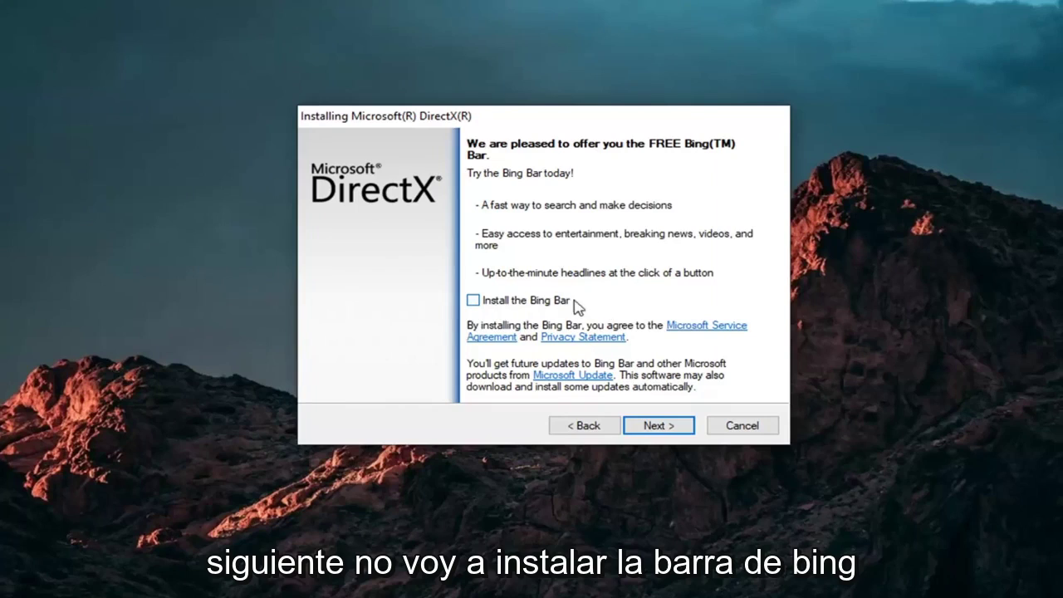
{"action": "left_click", "coordinate": [647, 430]}
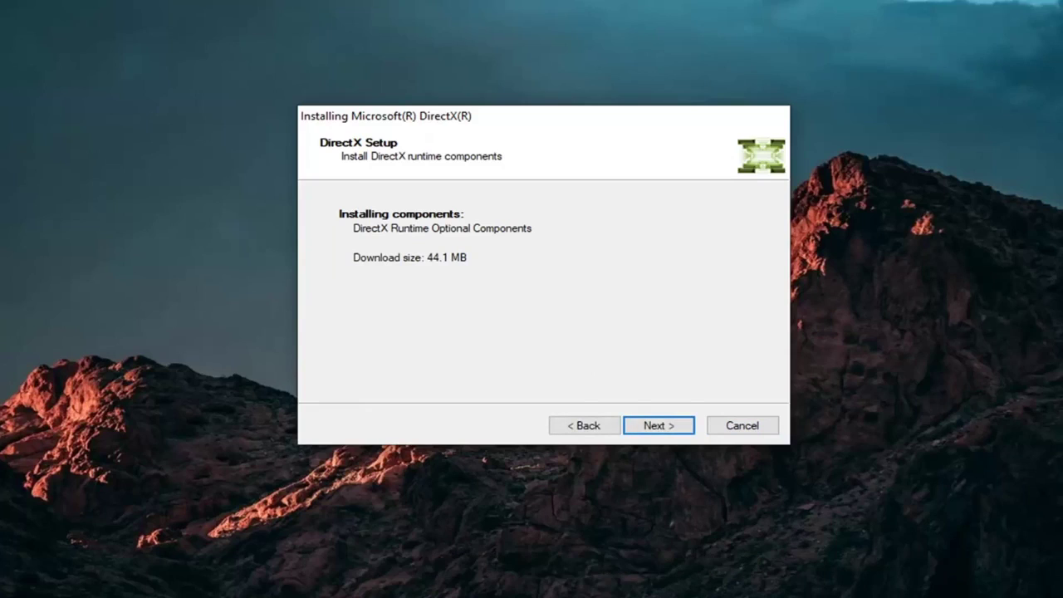
Step: Start the 44.1 MB DirectX runtime download and installation and let it reach Installation Complete
{"action": "left_click", "coordinate": [664, 427]}
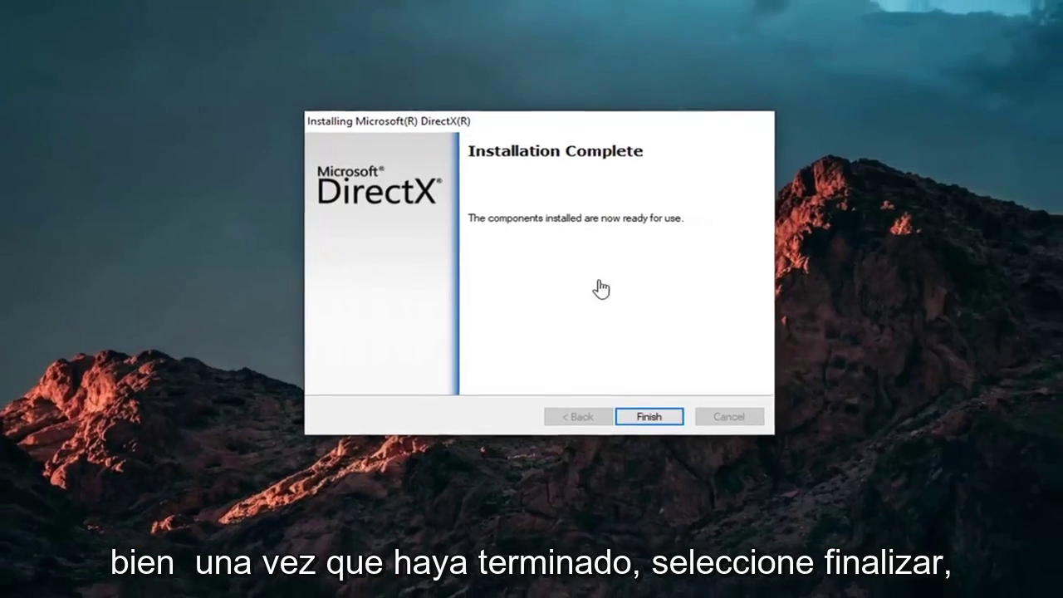
Step: Finish and close the completed DirectX setup wizard
{"action": "left_click", "coordinate": [648, 416]}
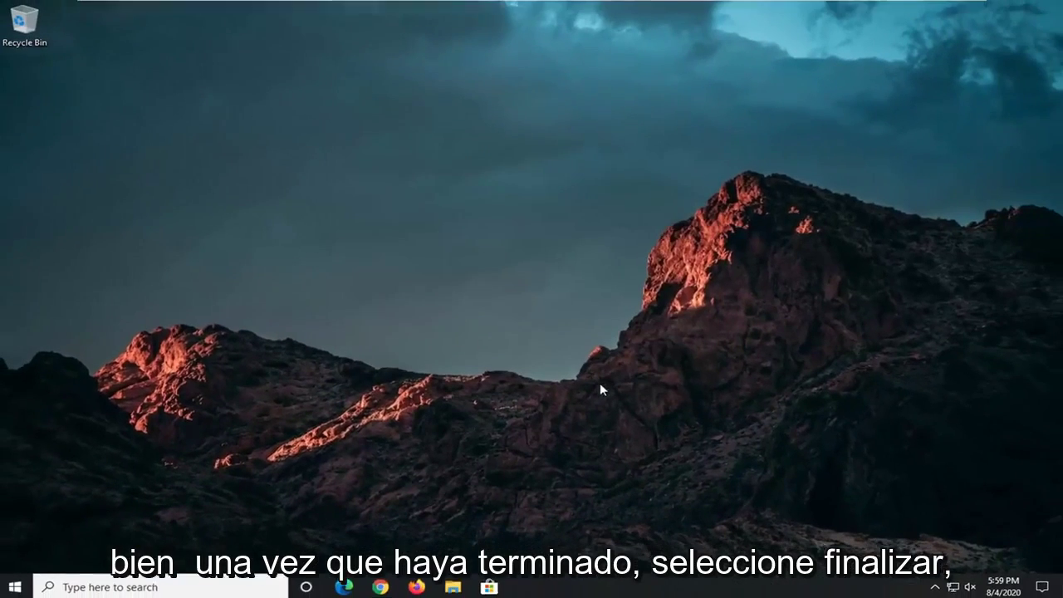